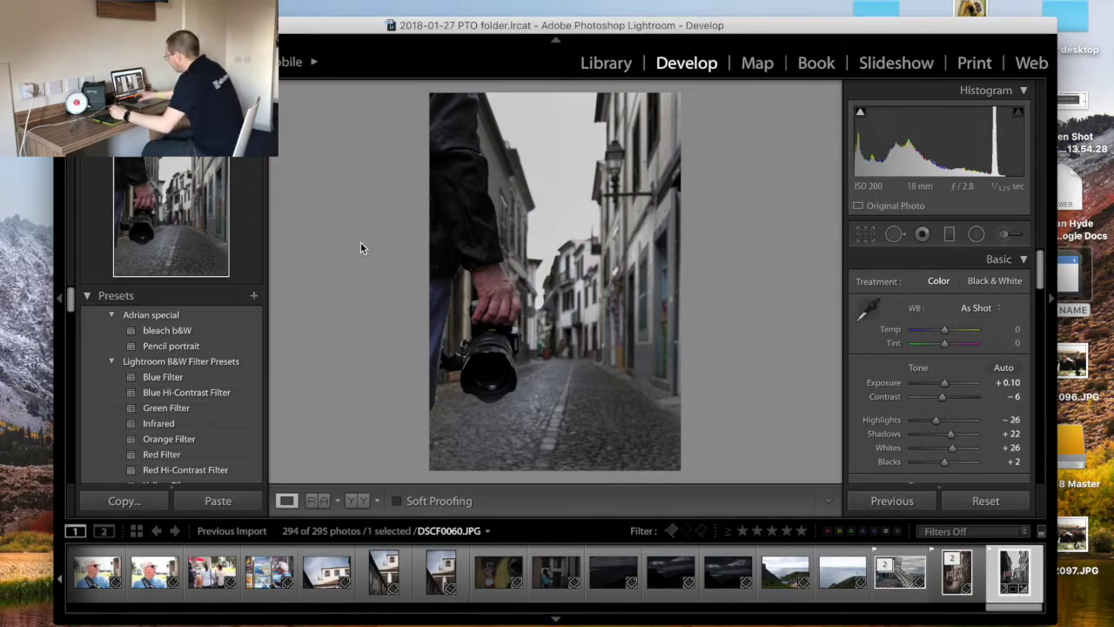
Send the street photo to Photoshop via Edit a Copy with Lightroom Adjustments, then dismiss the Nik launcher
key(super+e)
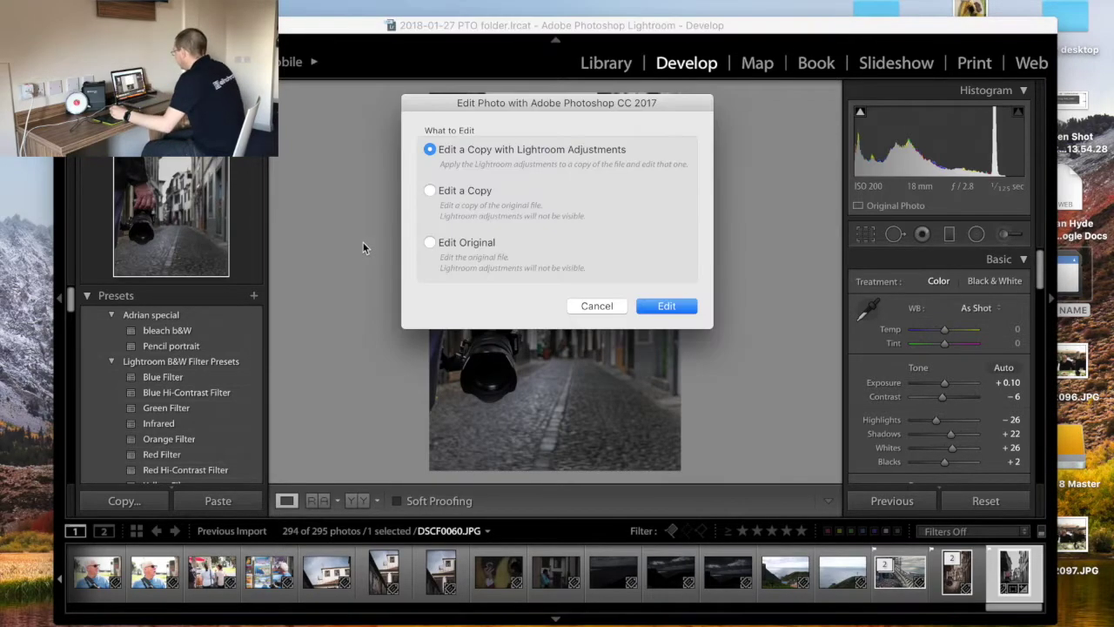
click(667, 306)
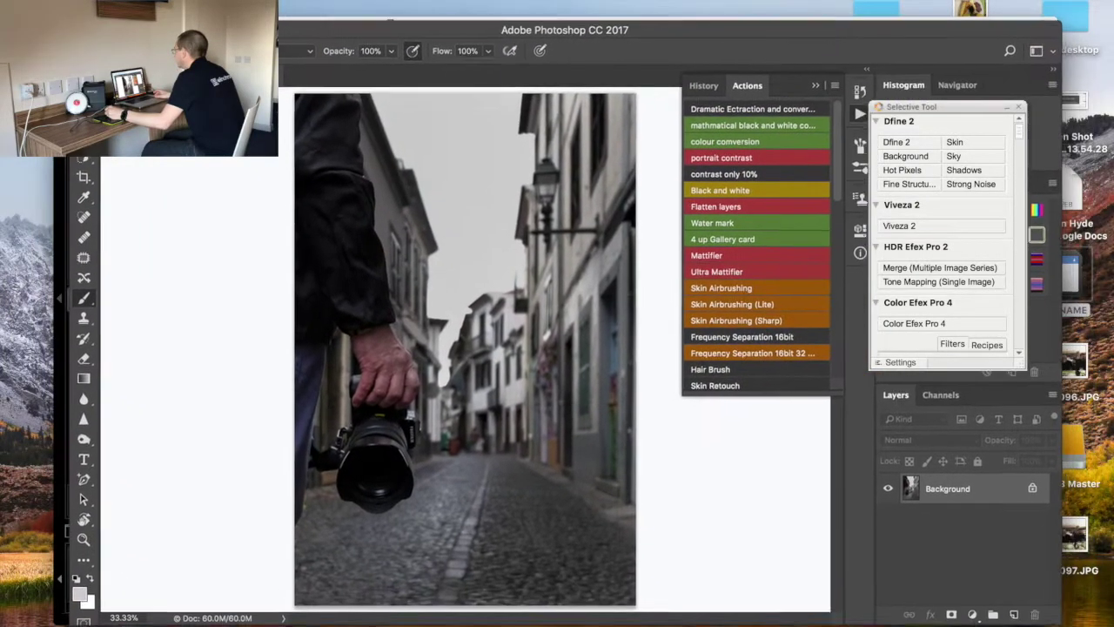
click(1018, 106)
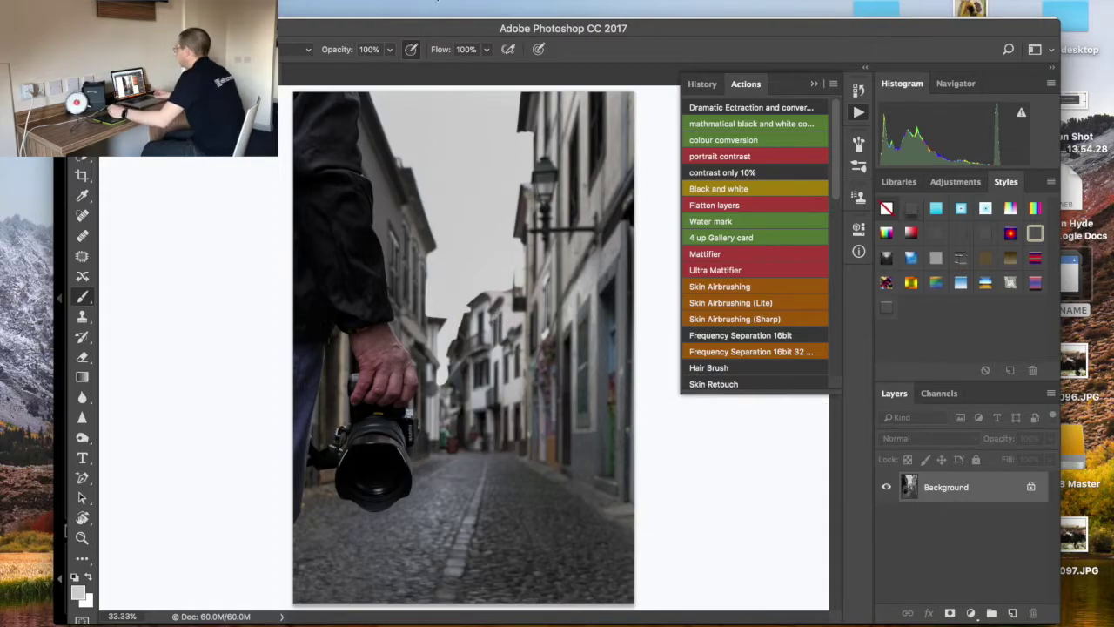
Run Nik Color Efex Pro 4 from the Filter menu and apply the Glowing Fade recipe
click(380, 5)
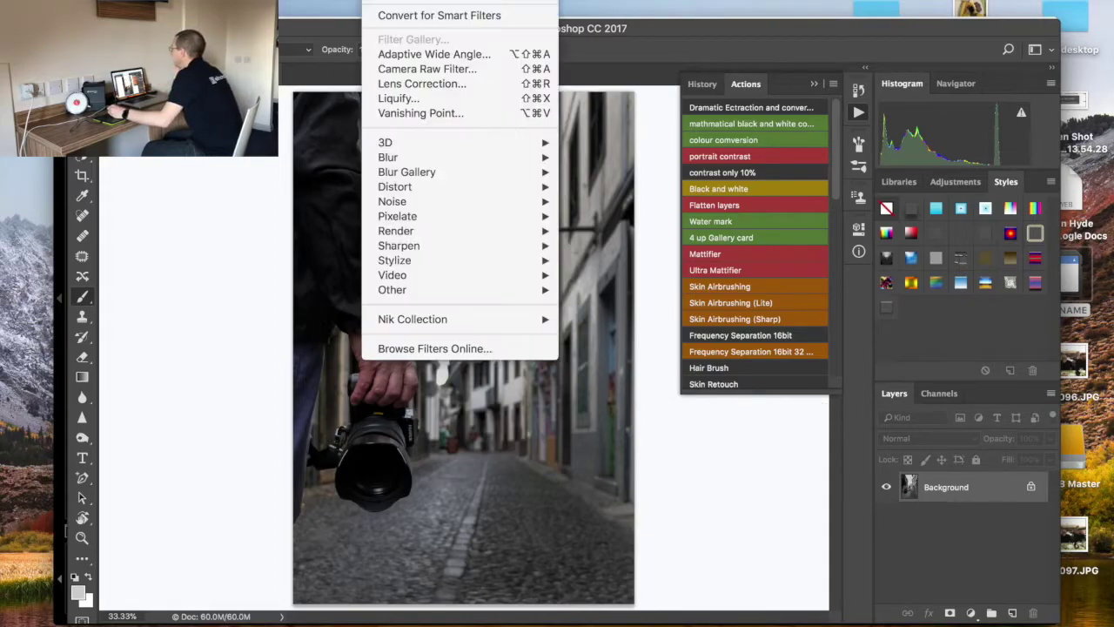
mouse_move(430, 322)
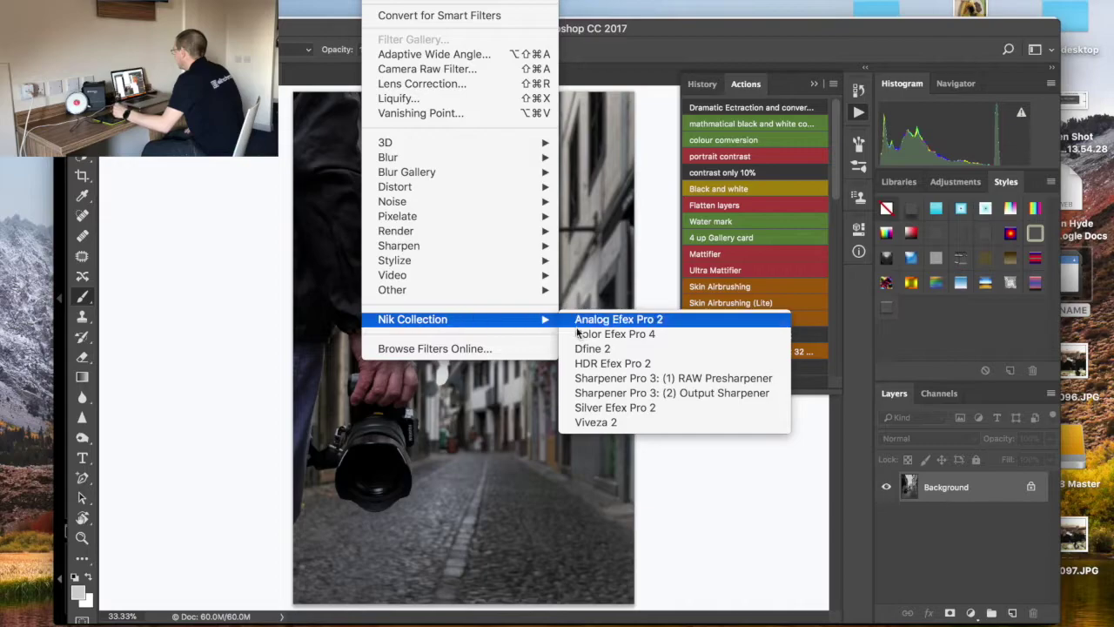
click(614, 335)
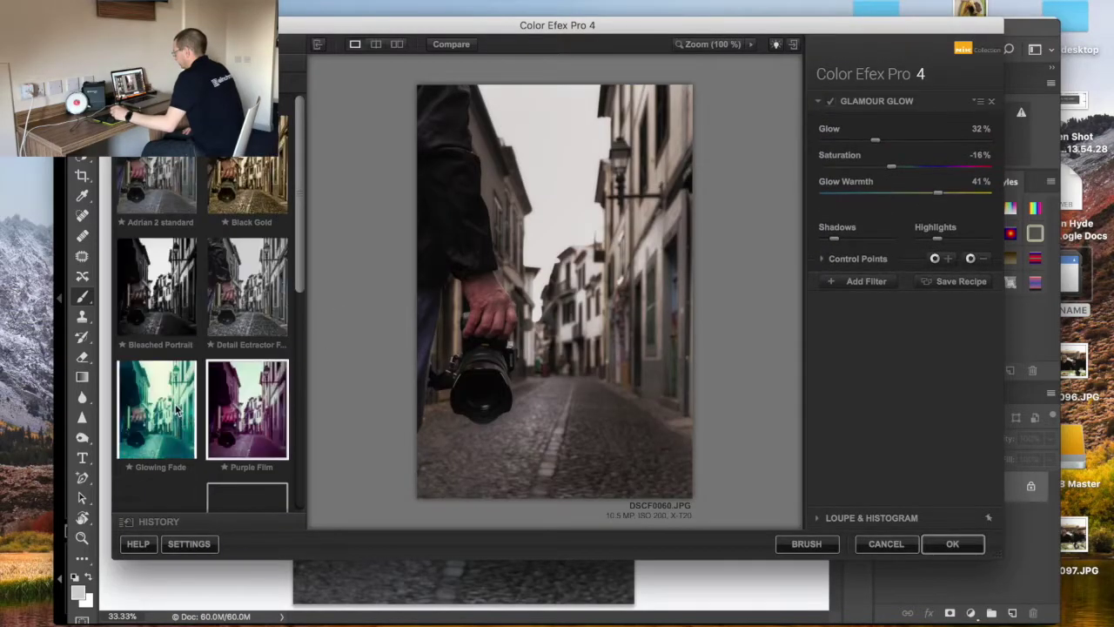
click(157, 412)
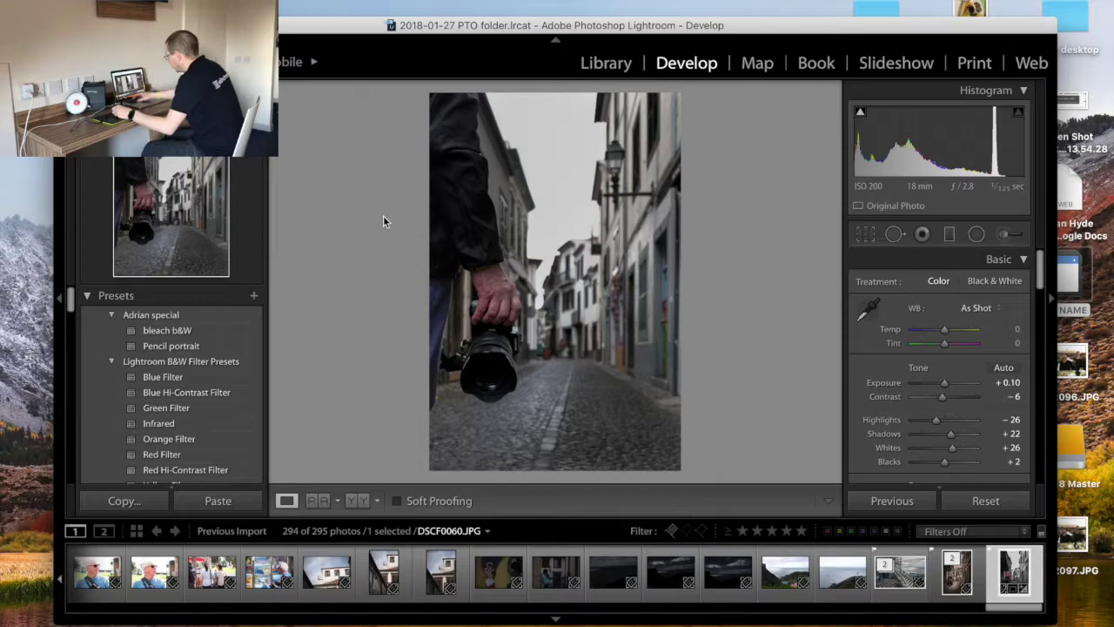
Reopen the street photo in Photoshop with Edit a Copy with Lightroom Adjustments, then dismiss the Nik launcher
key(super+e)
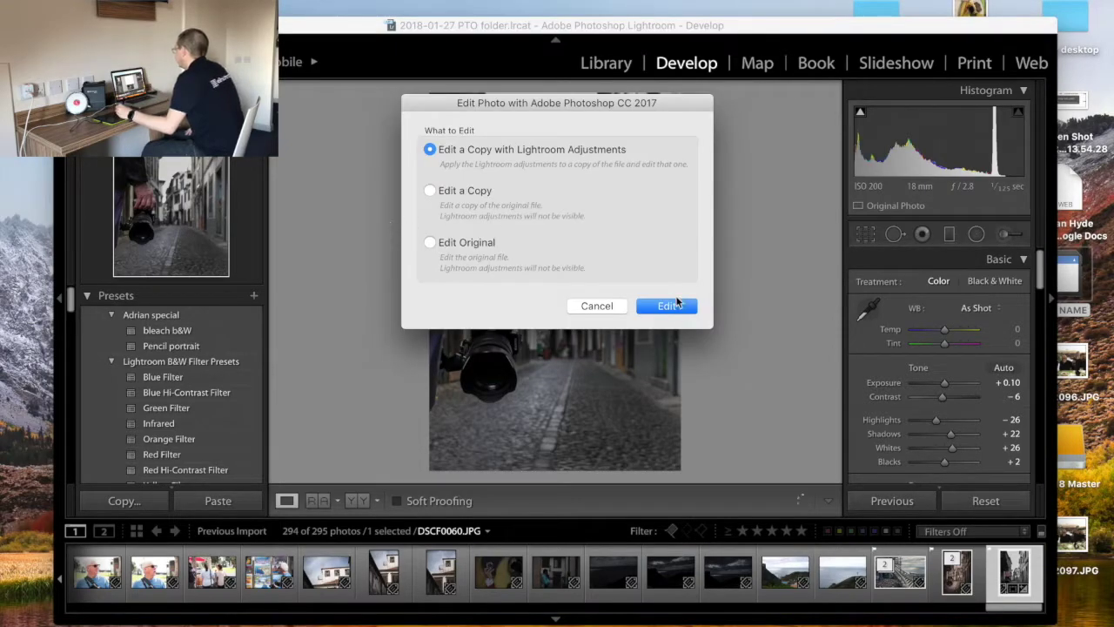
click(668, 306)
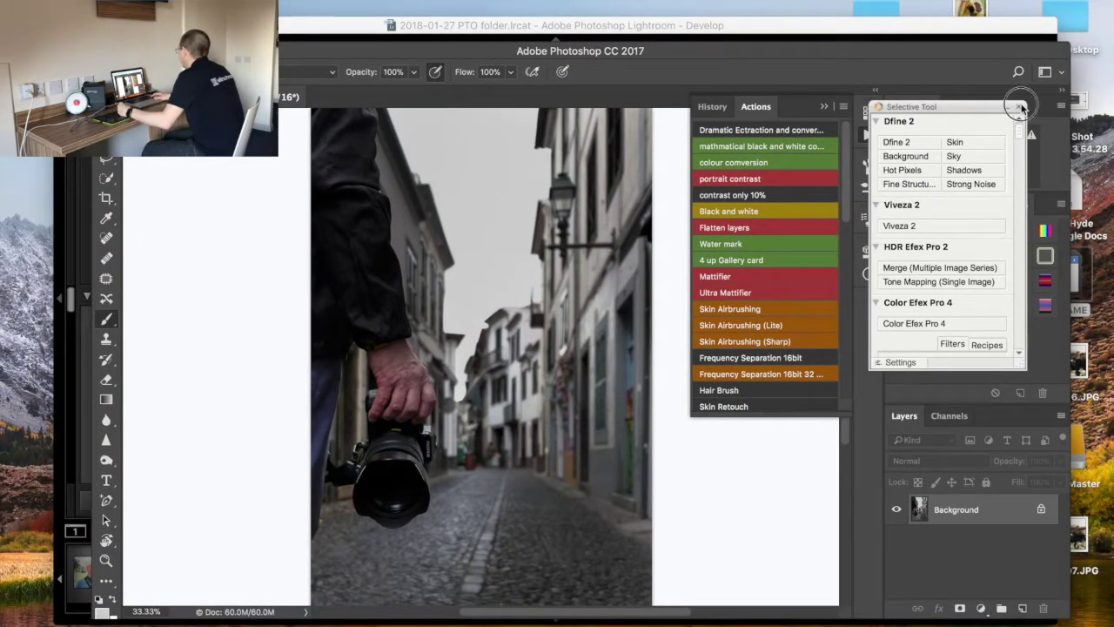
click(1019, 106)
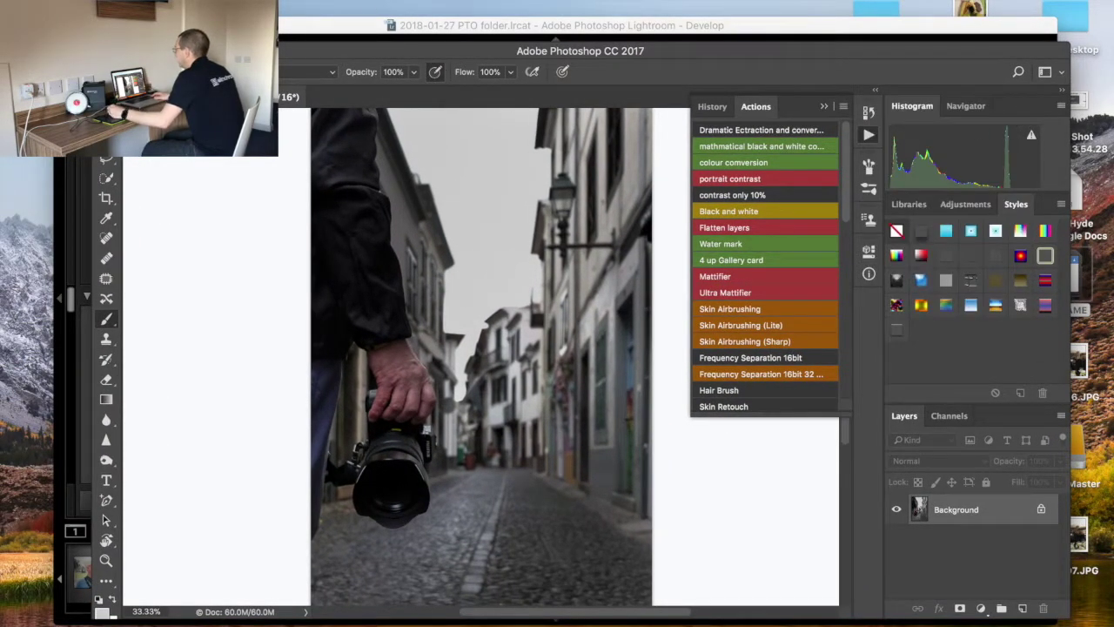
Convert the photo with Silver Efex Pro 2's 005 High Structure preset, accept it, and switch back to Lightroom
click(383, 0)
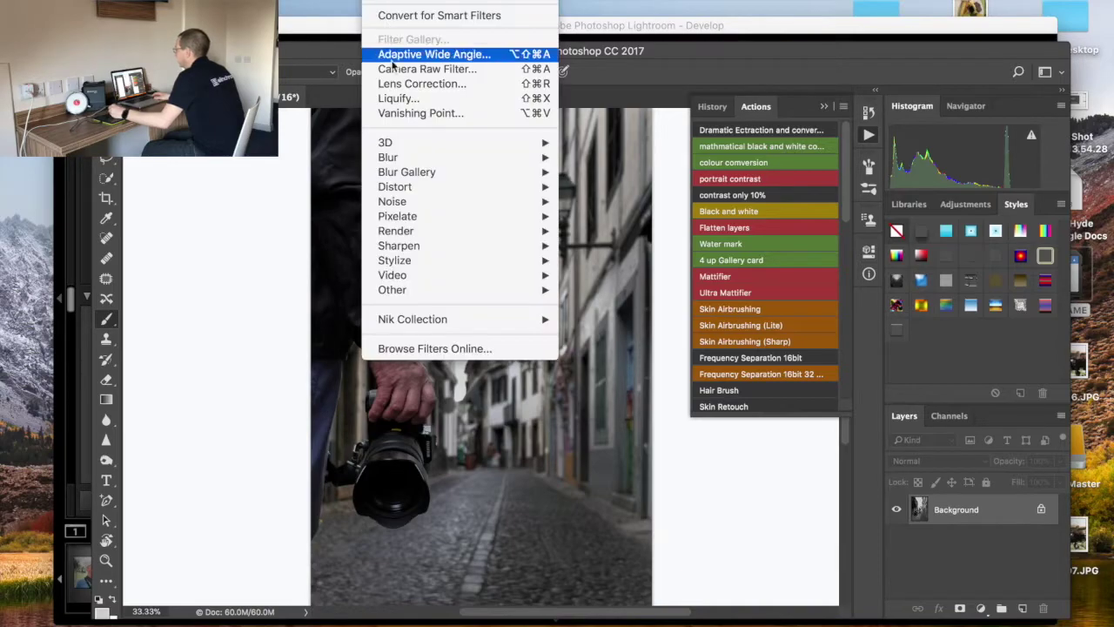
mouse_move(424, 323)
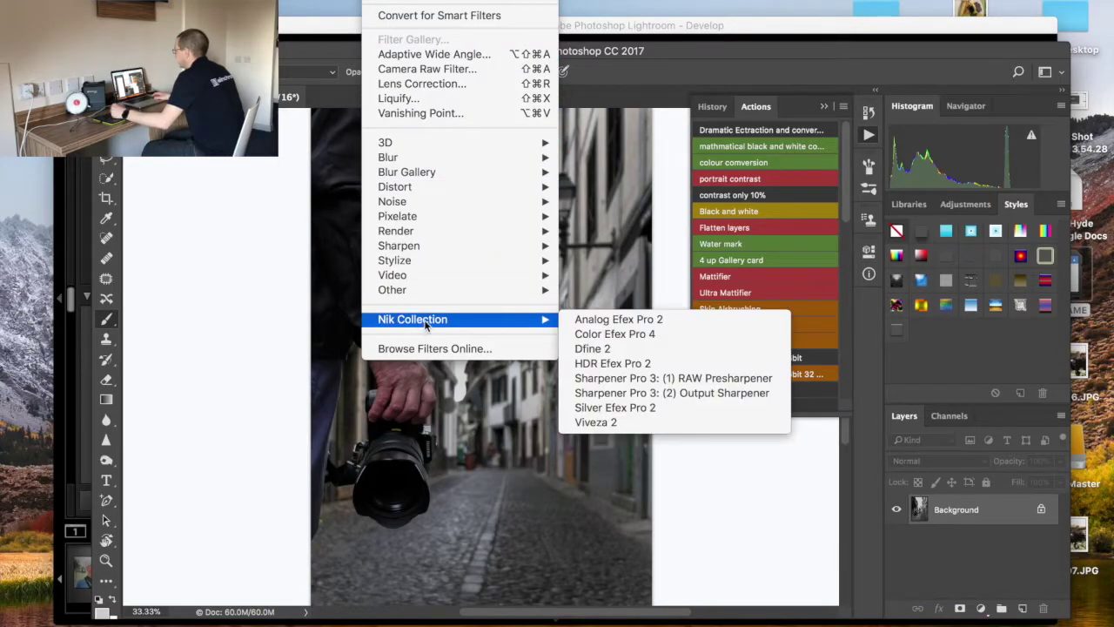
click(604, 409)
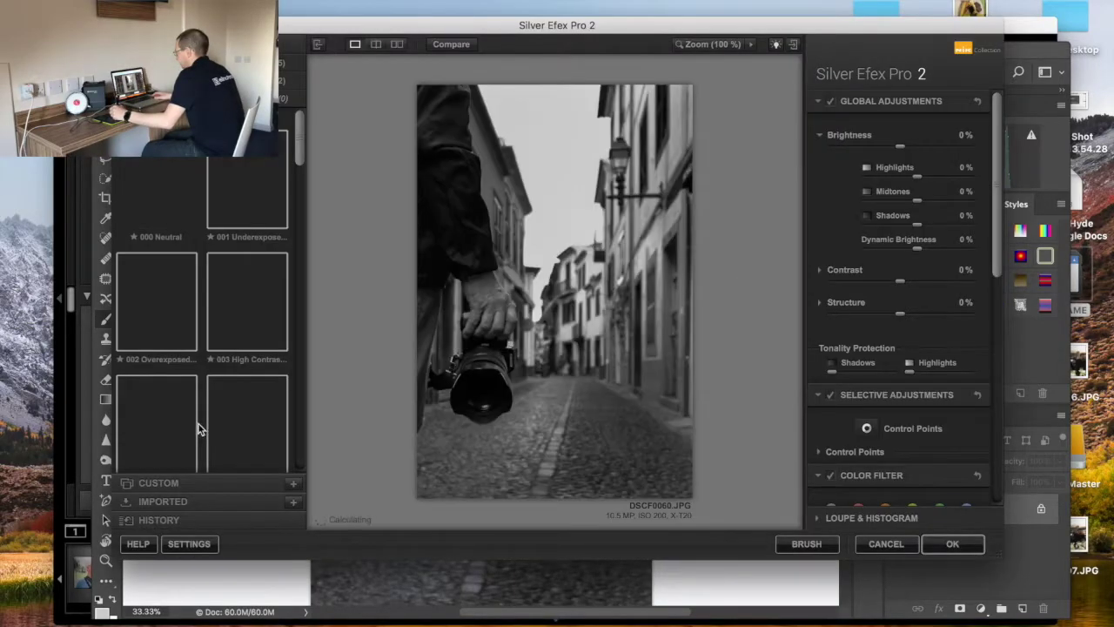
click(239, 435)
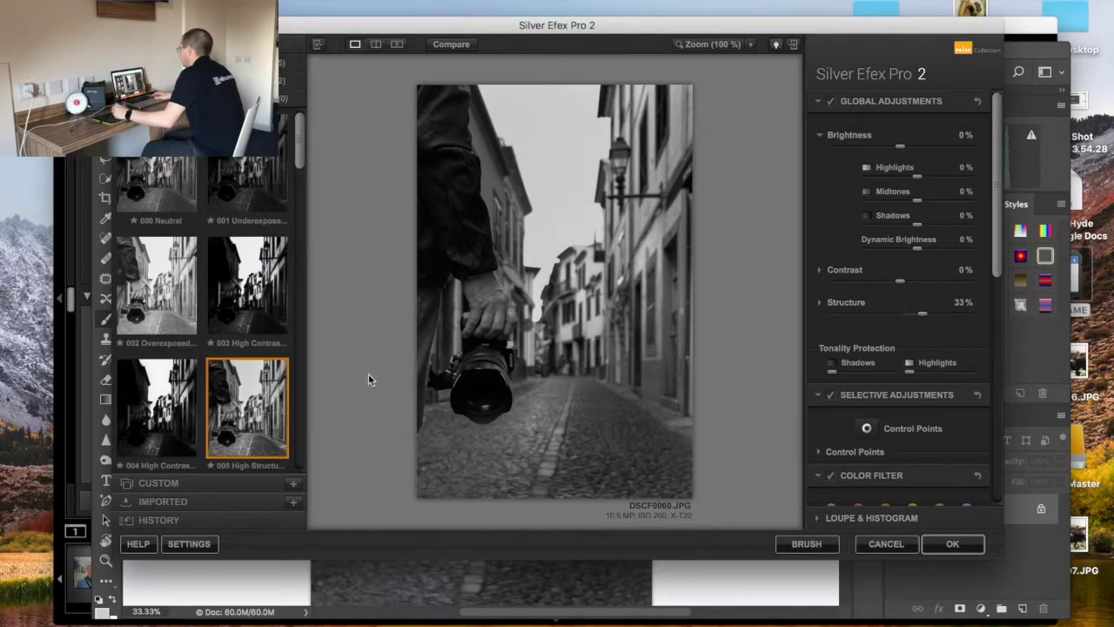
click(952, 547)
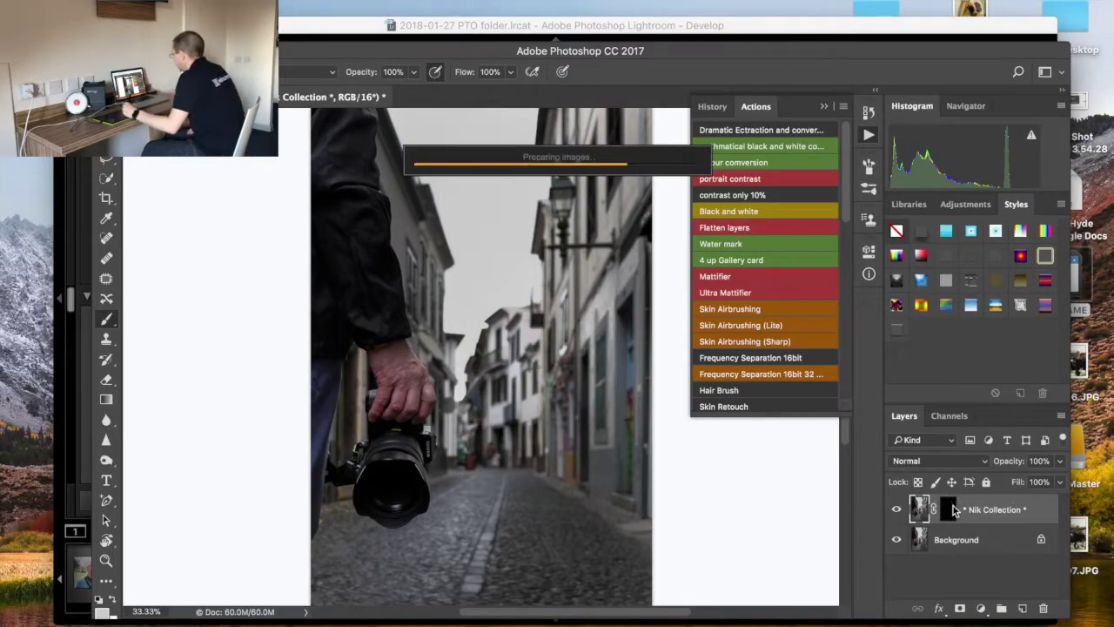
key(super+Tab)
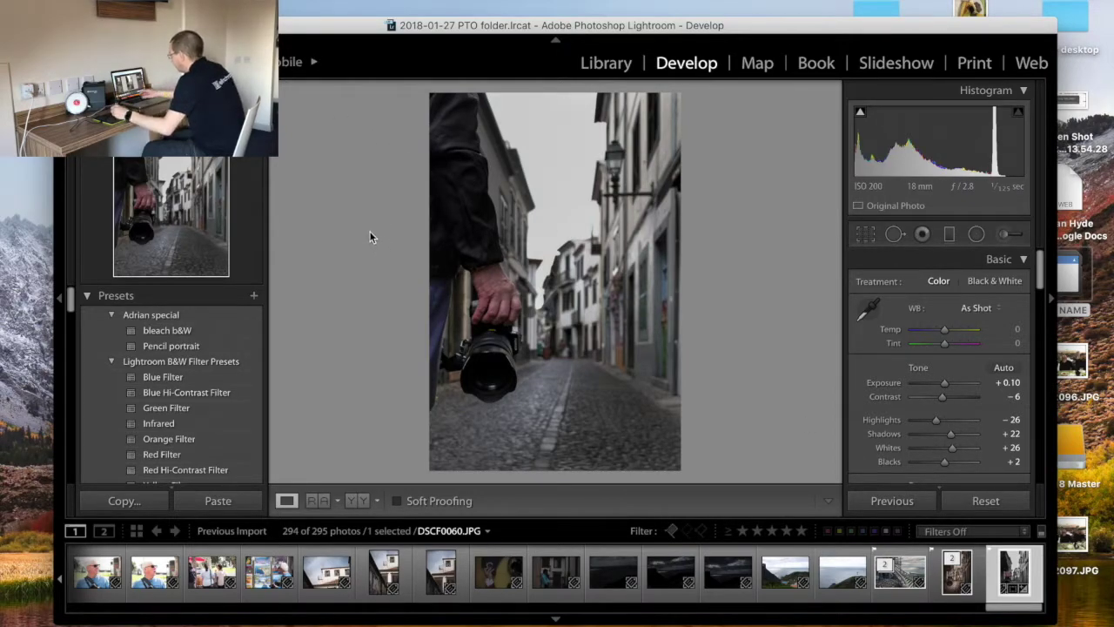
Open another Lightroom-adjusted copy in Photoshop, dismiss the Nik launcher, and nudge the Photoshop window up-left
key(super+e)
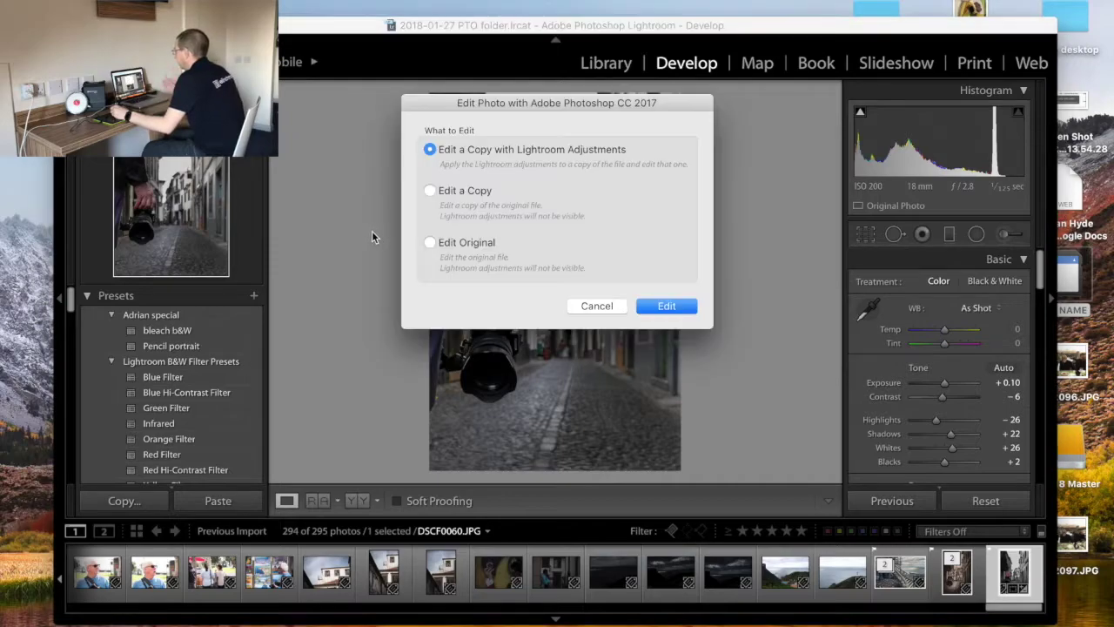
click(662, 308)
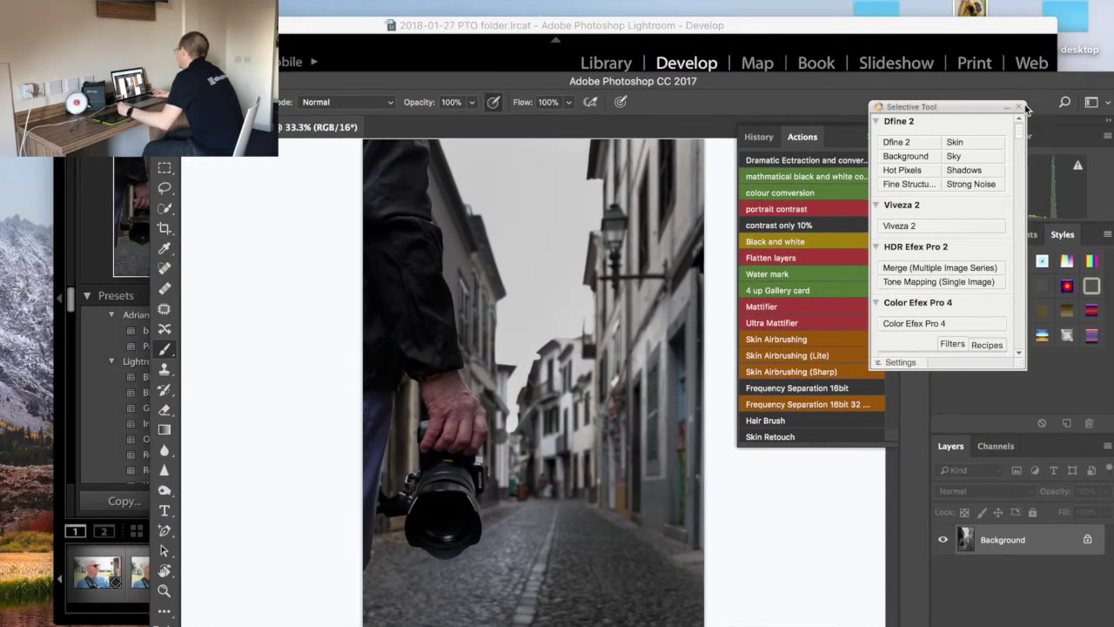
click(1019, 106)
drag(846, 86, 795, 47)
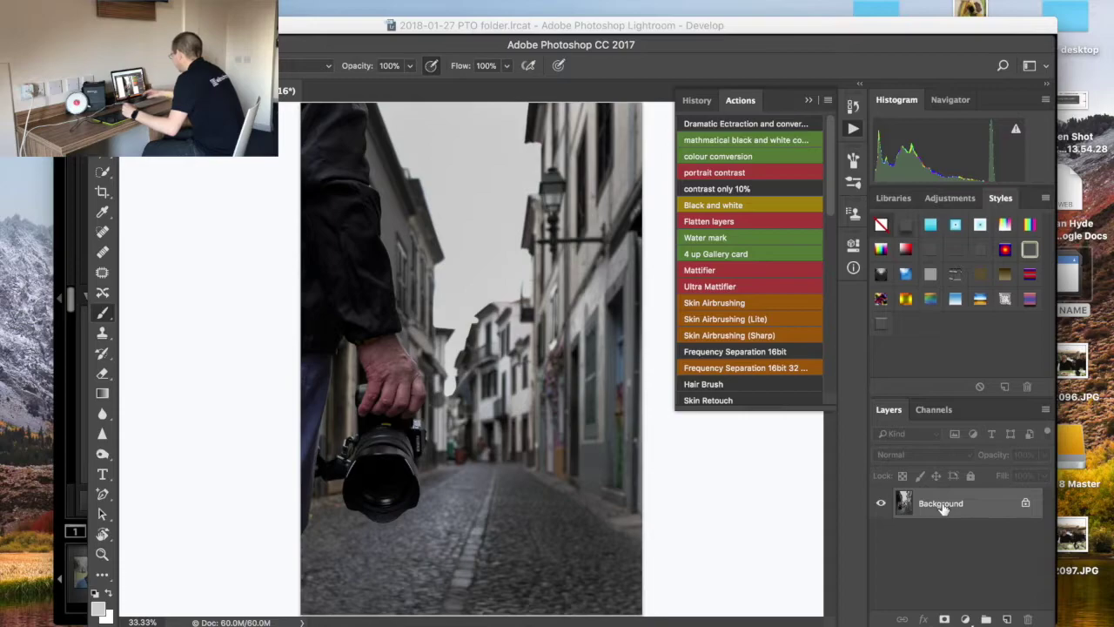
Duplicate the Background onto Layer 1 with Cmd+J, move the Lightroom window down slightly, and return to Photoshop
key(super+j)
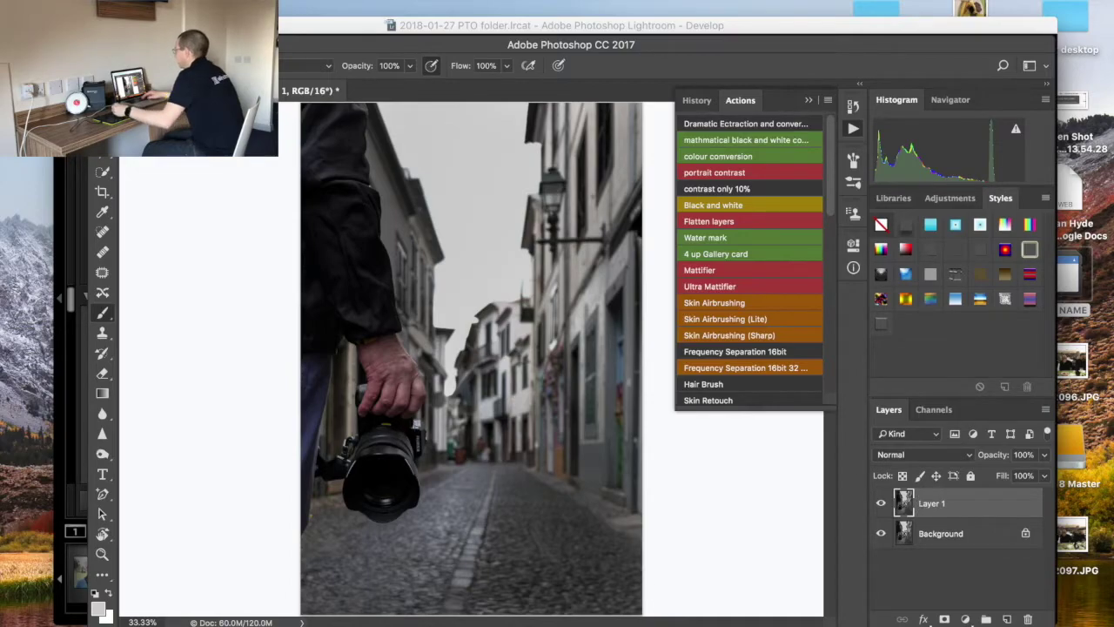
click(457, 28)
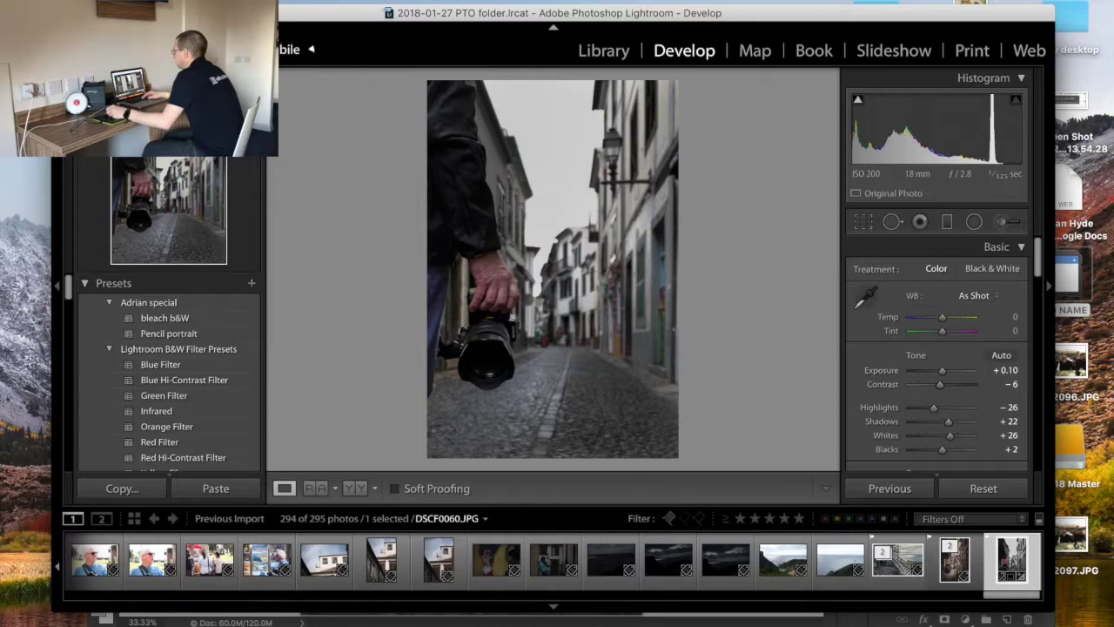
drag(470, 14, 470, 48)
key(super+Tab)
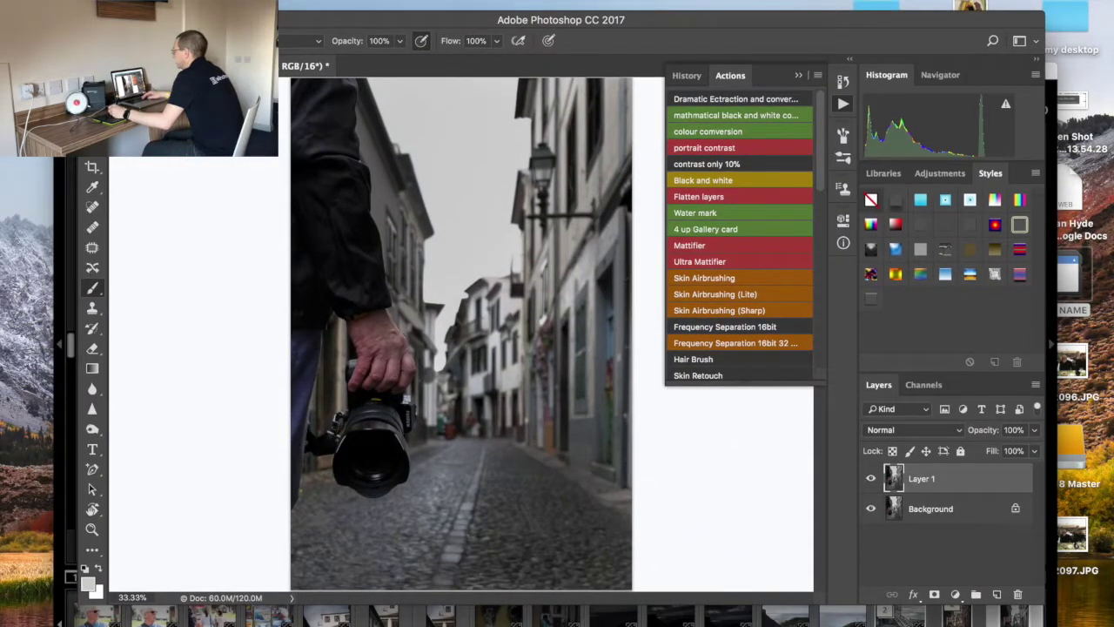
click(383, 0)
Run Color Efex Pro 4 on Layer 1, apply the Glowing Fade recipe, and open the plugin's Settings
mouse_move(428, 325)
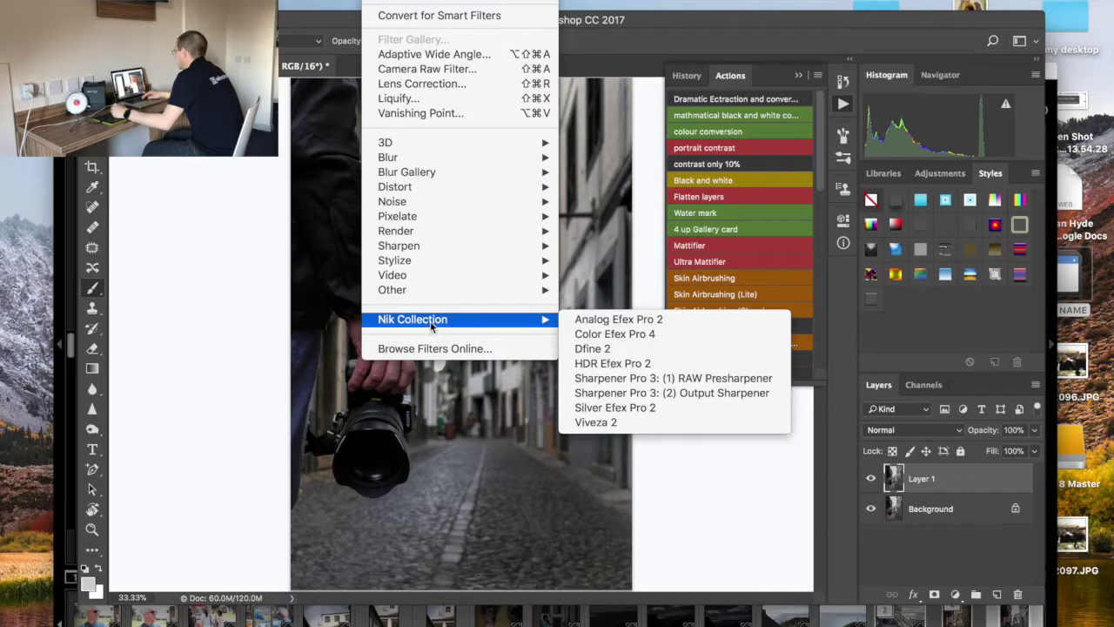
click(597, 336)
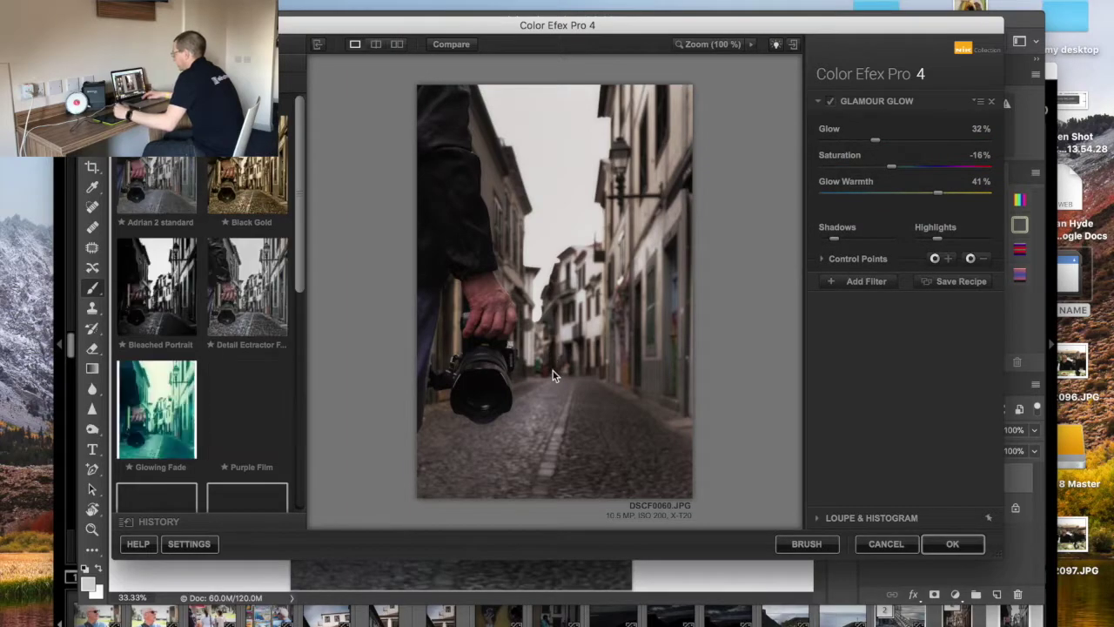
click(153, 408)
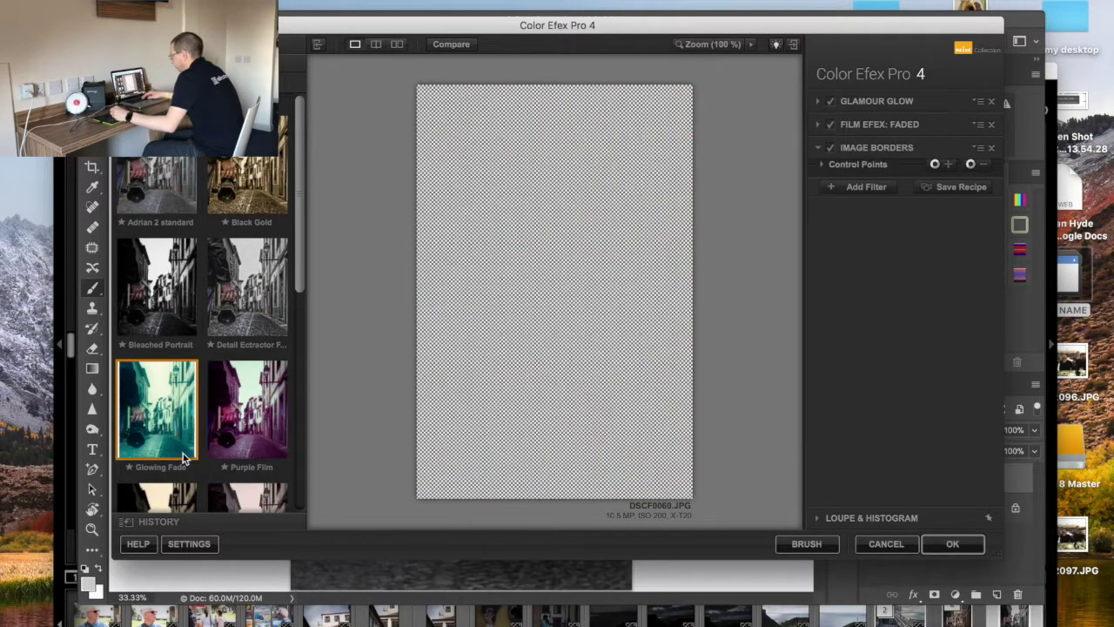
click(189, 547)
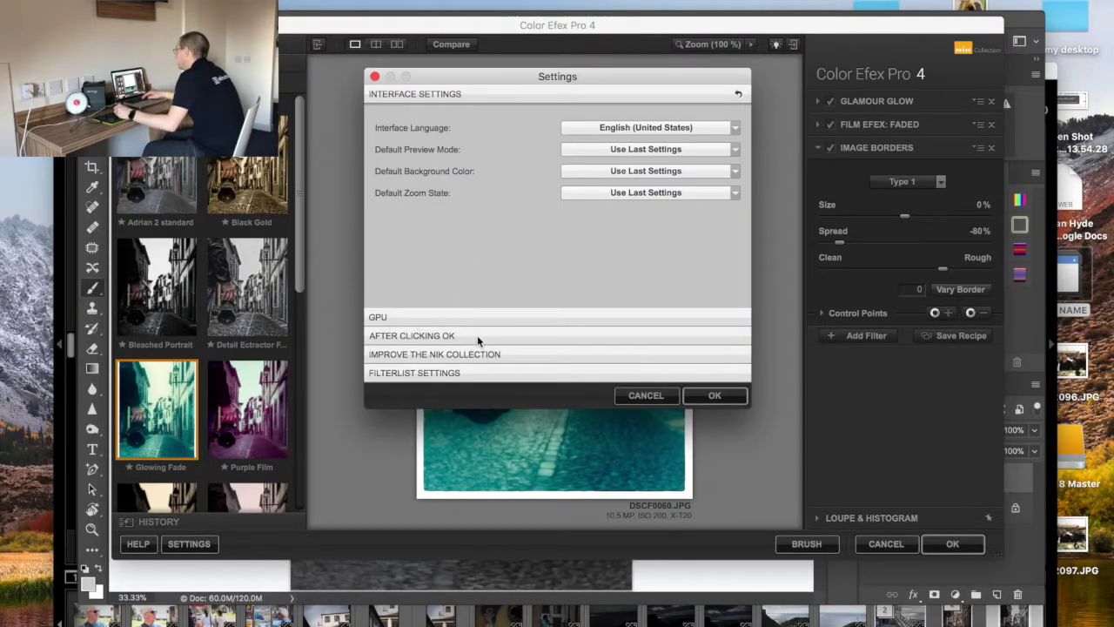
Set After Clicking OK to apply the filtered effect to the current layer, then apply the Glowing Fade look
click(424, 336)
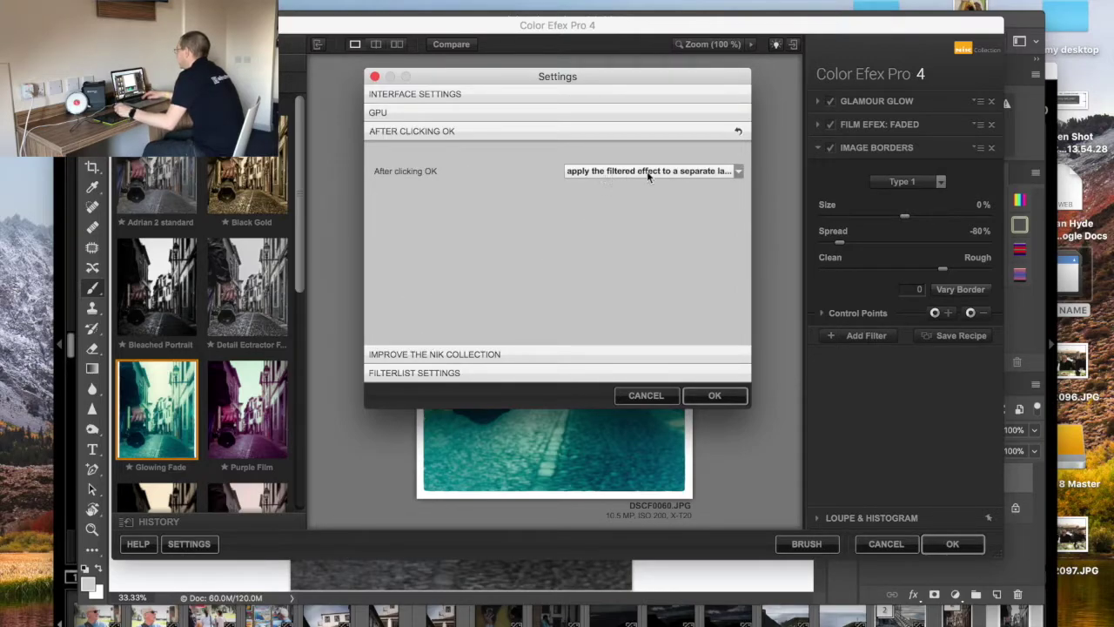
click(702, 174)
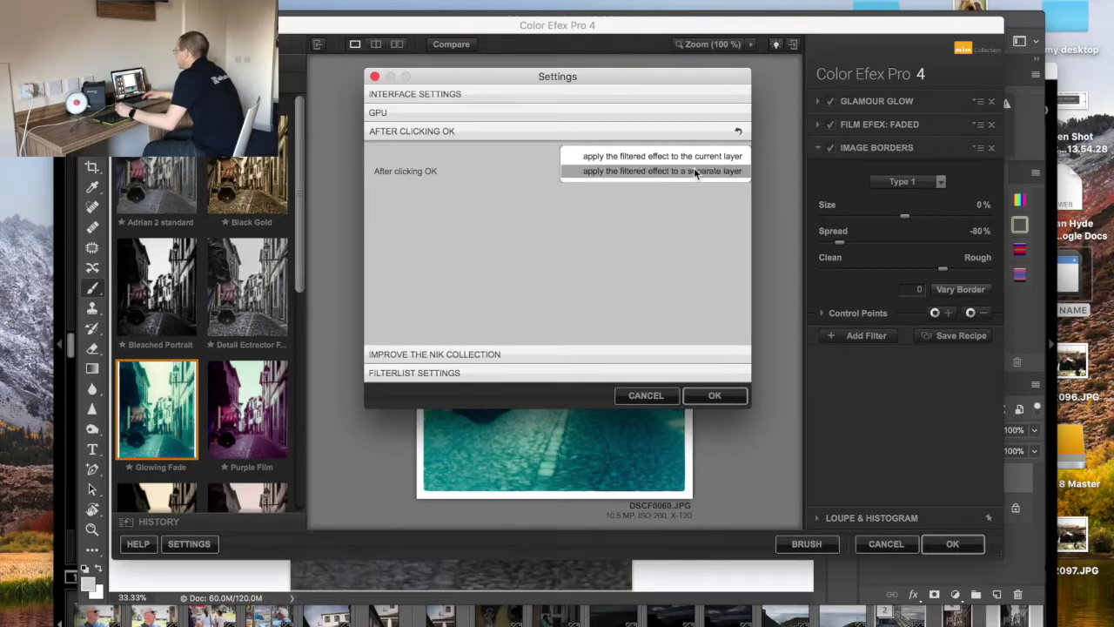
click(685, 156)
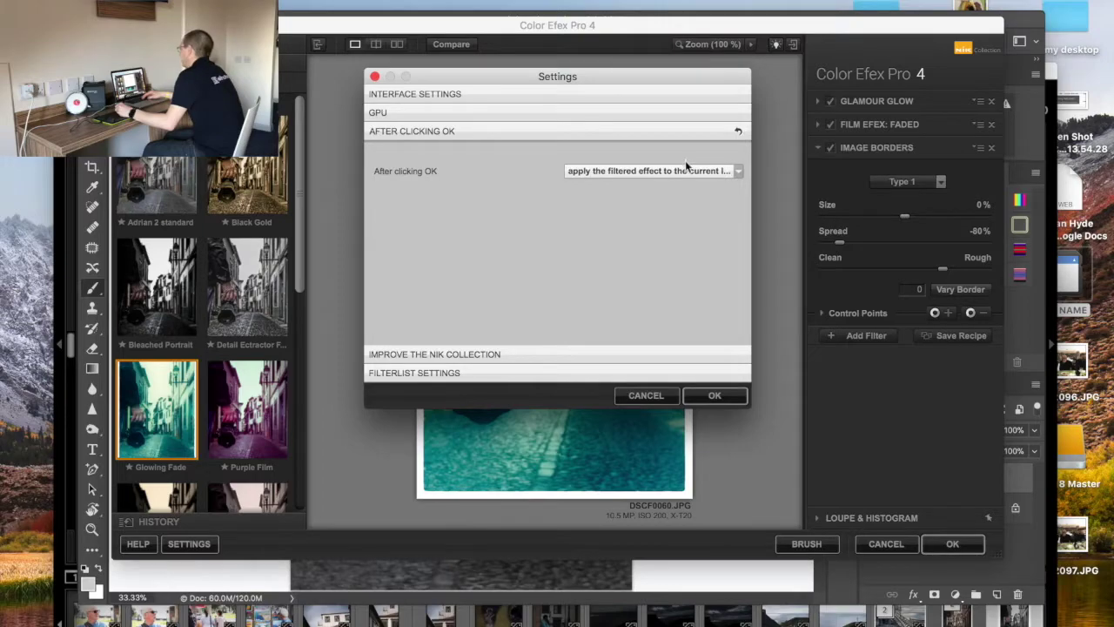
click(714, 399)
click(953, 543)
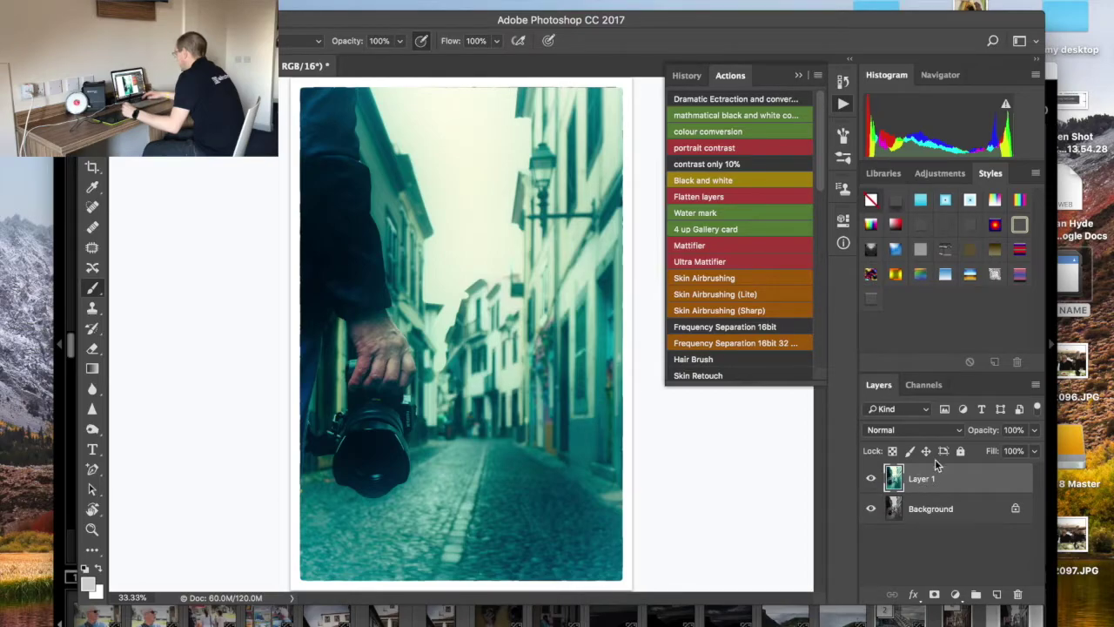
Drag Layer 1 to the trash and select the Background layer, then open the Nik Collection filter submenu
drag(924, 480, 1015, 594)
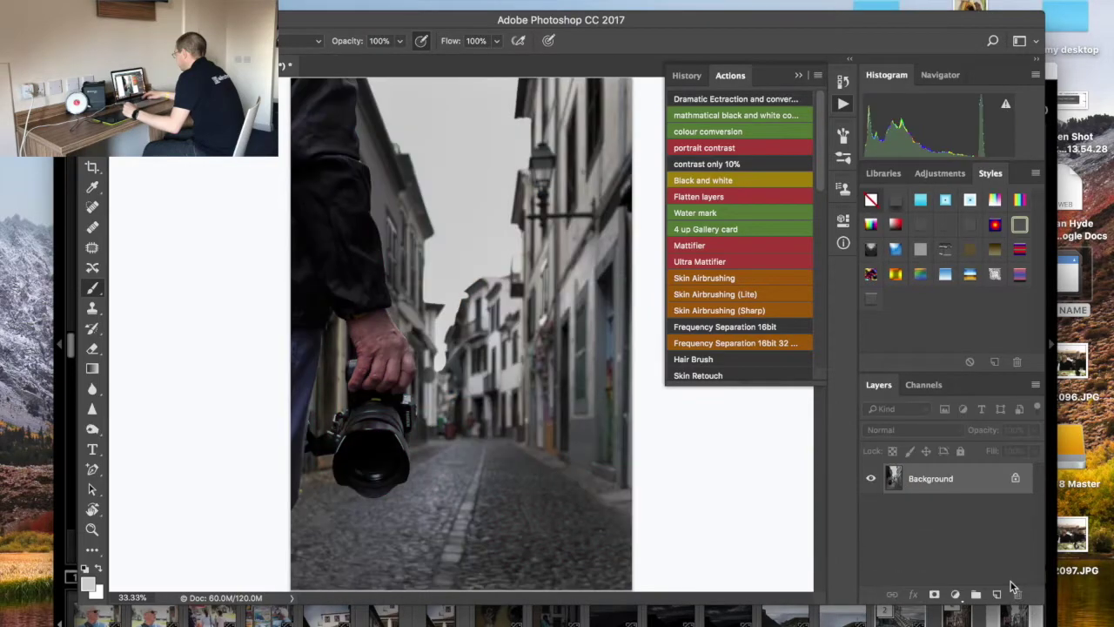
click(920, 476)
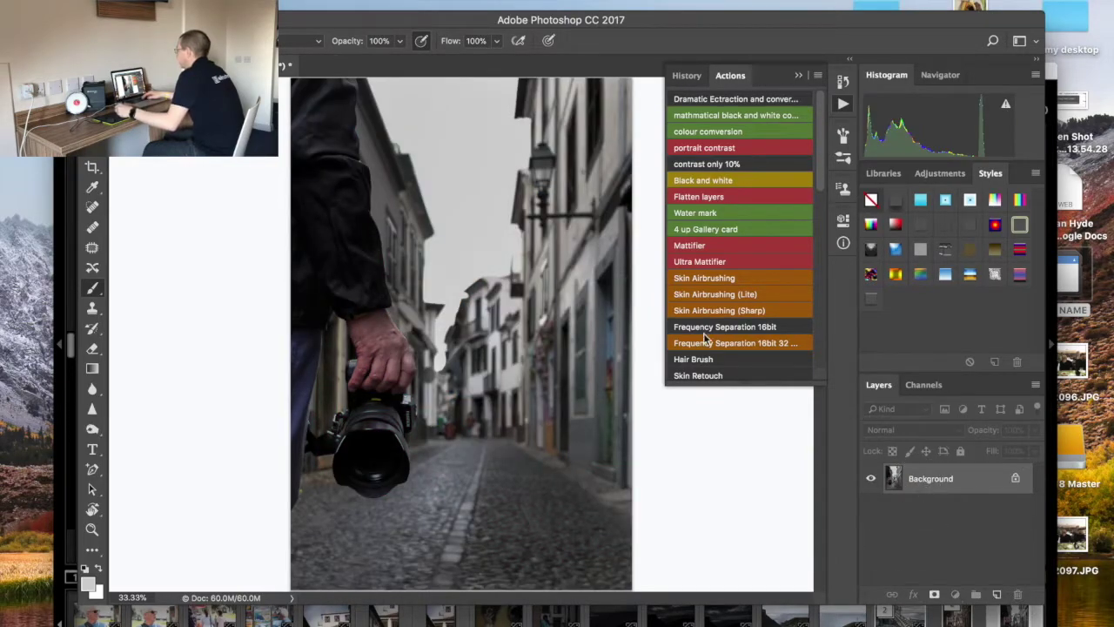
click(387, 1)
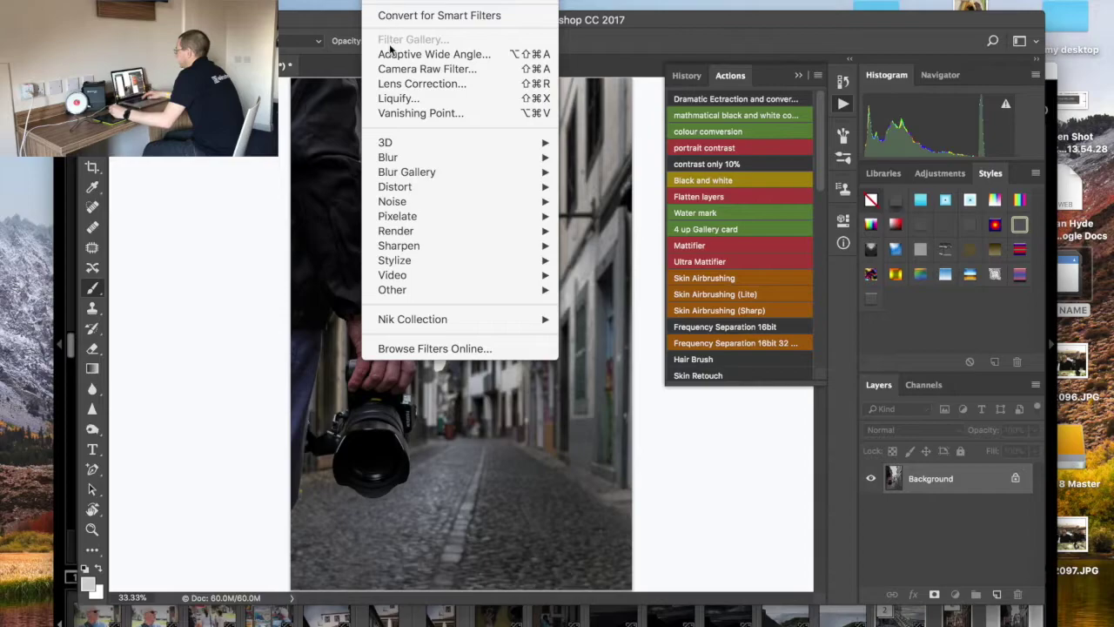
mouse_move(407, 320)
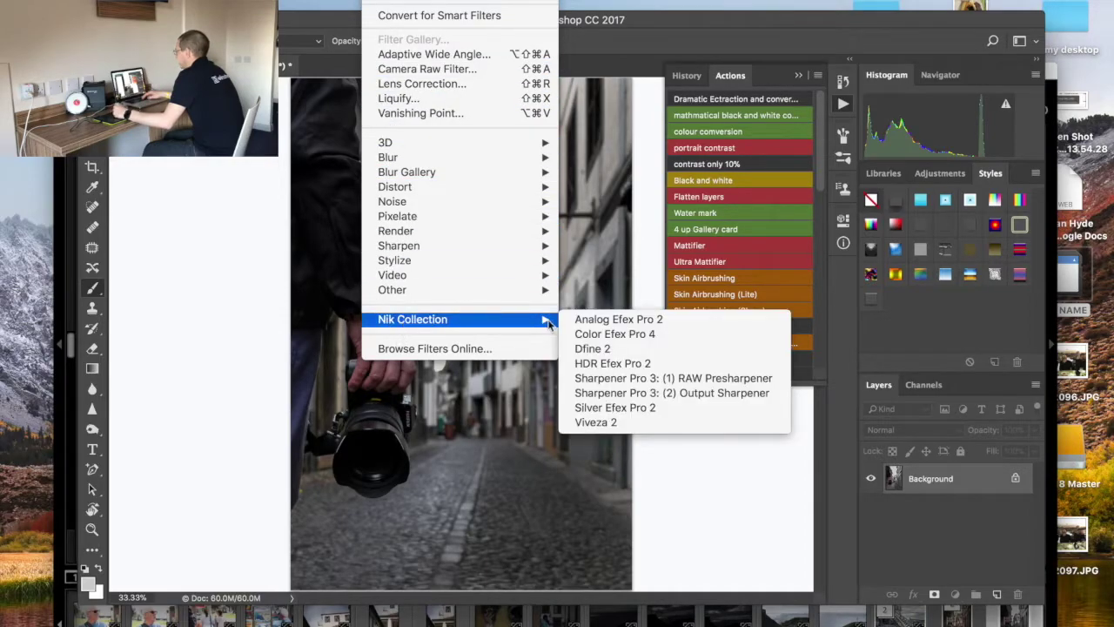
Launch Silver Efex Pro 2 on the Background and apply the 005 High Structure preset
click(609, 407)
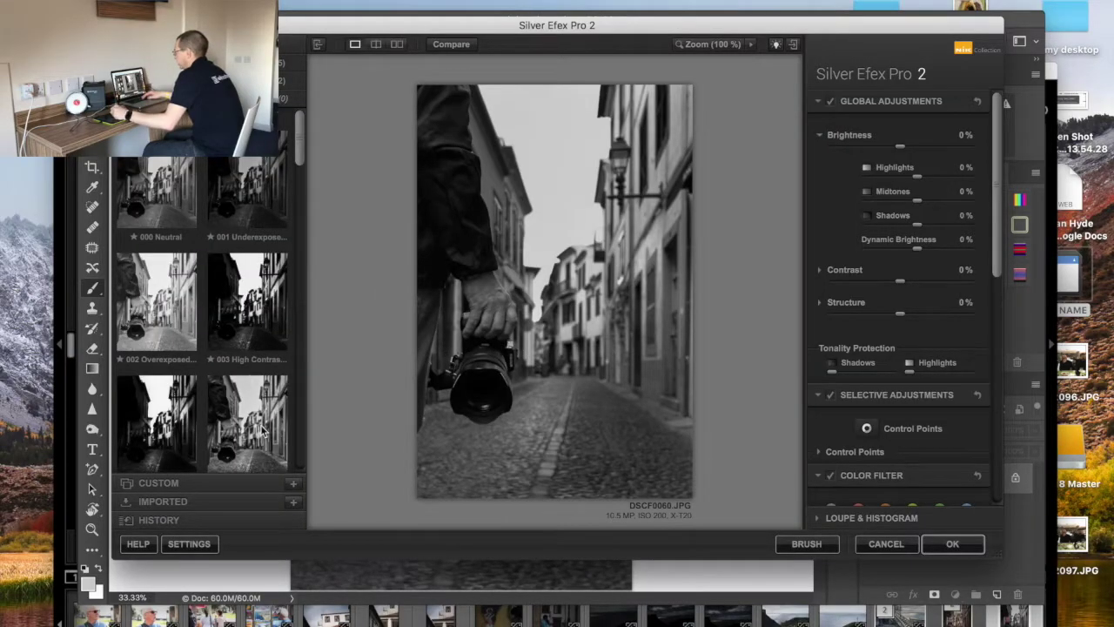
click(261, 429)
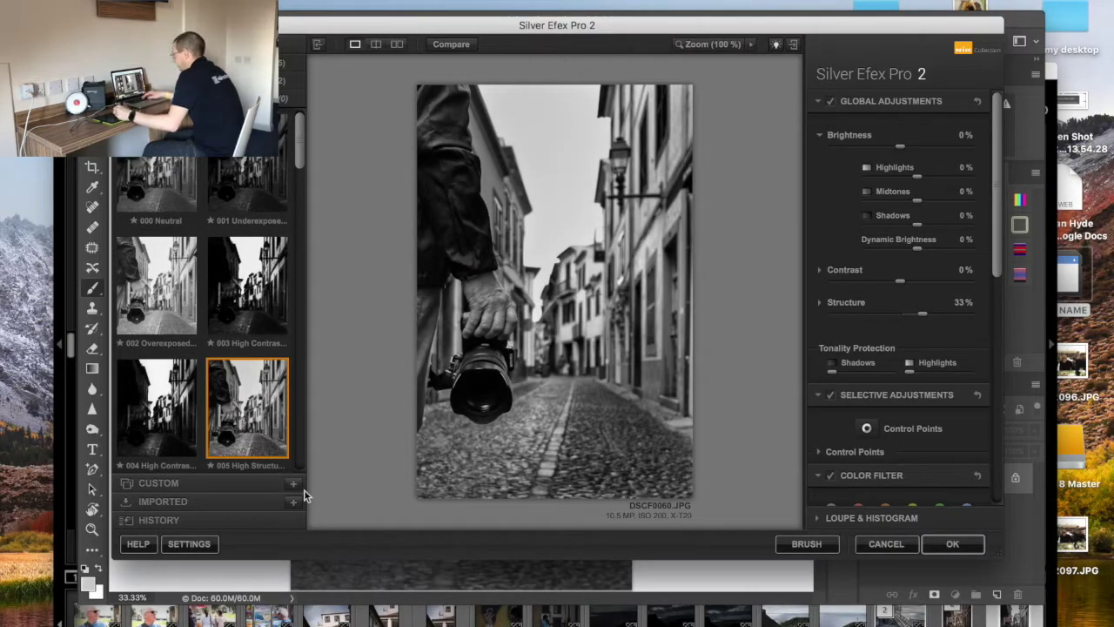
In Silver Efex Pro 2 Settings, set After clicking OK to 'apply the filtered effect to the current layer'
click(199, 541)
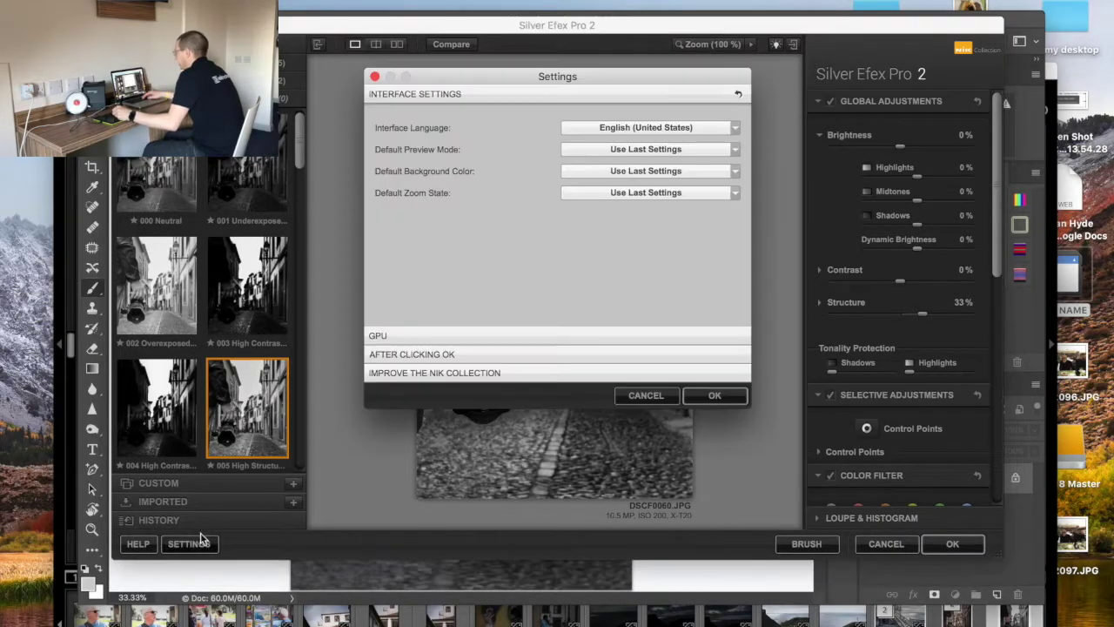
click(408, 357)
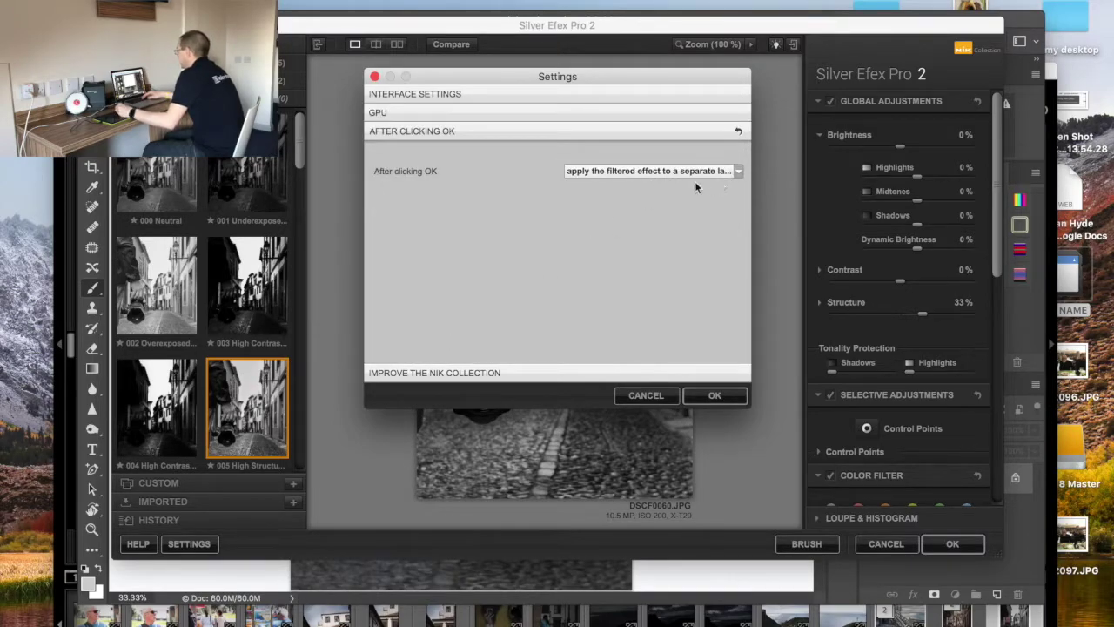
click(670, 172)
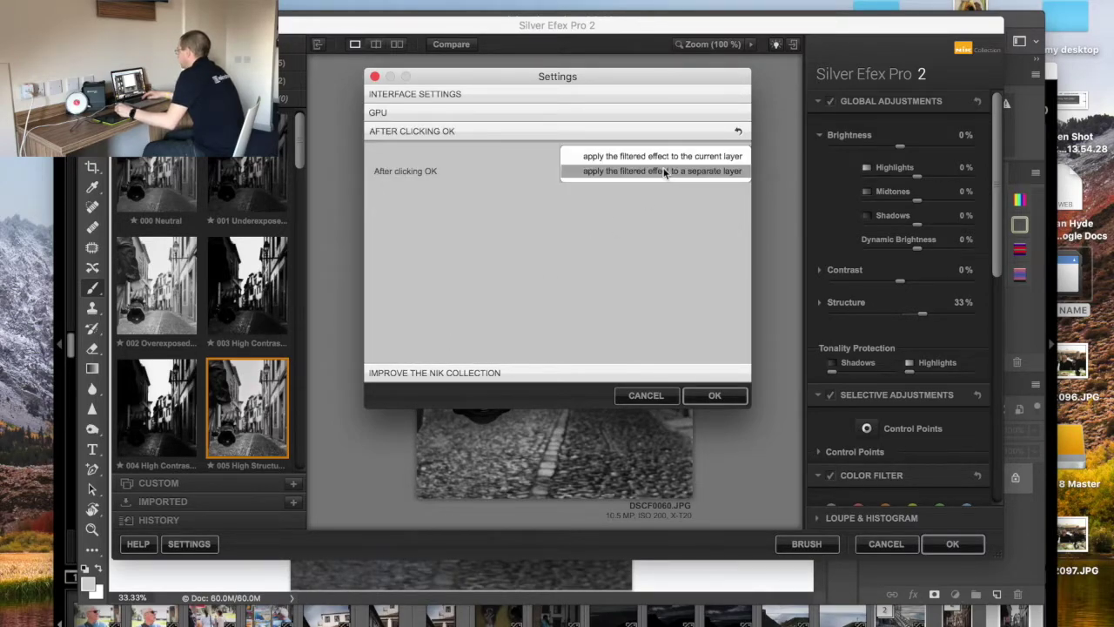
click(663, 157)
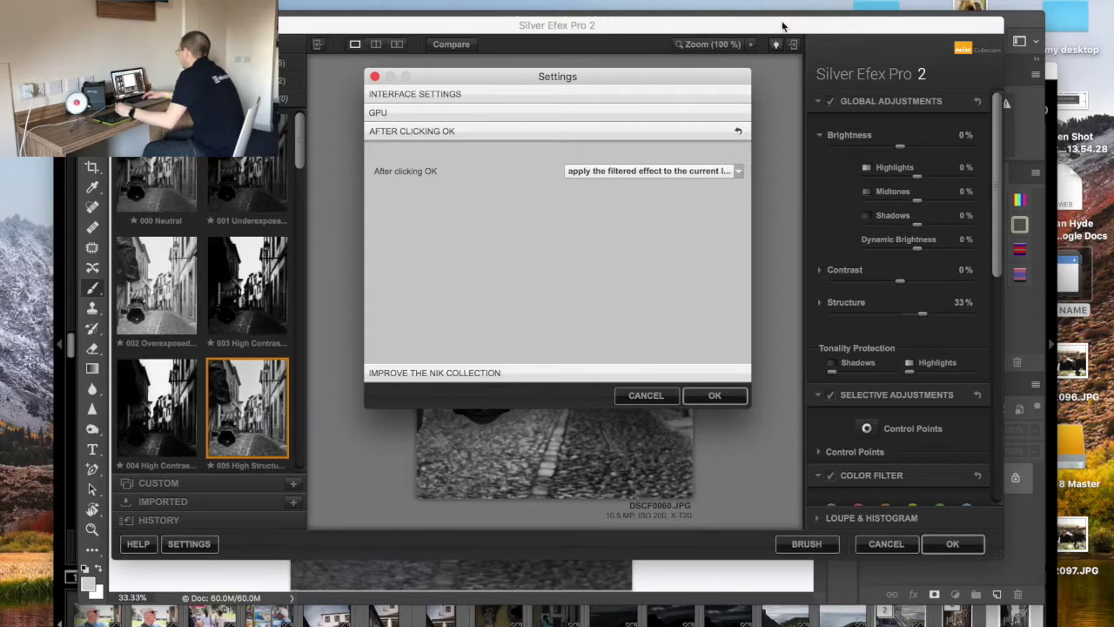
drag(766, 33, 714, 37)
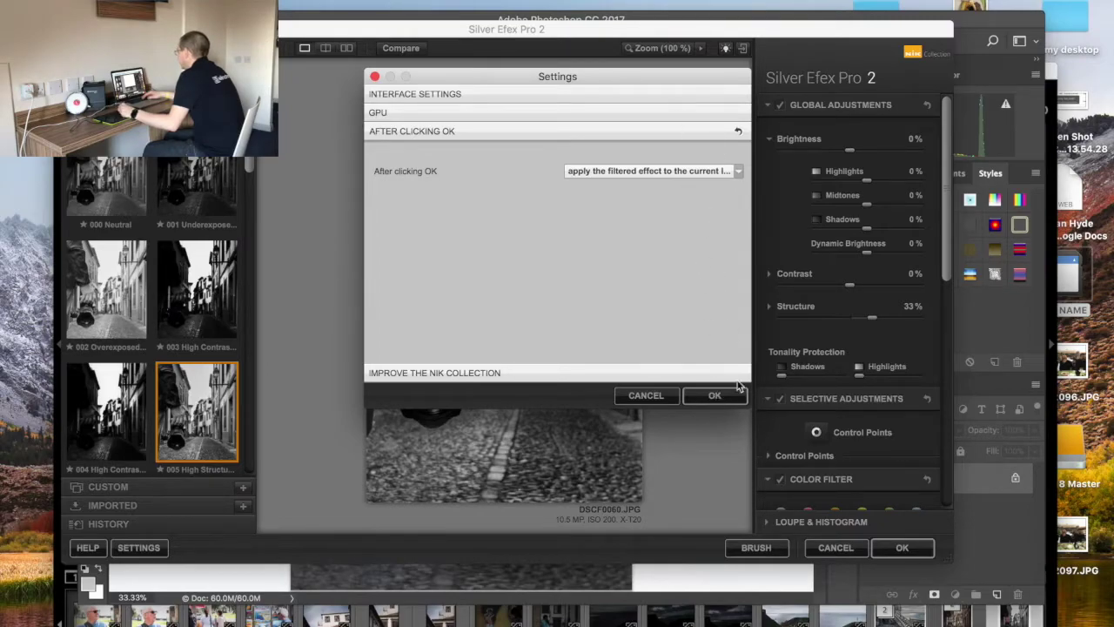
Confirm the settings and apply the 005 High Structure black-and-white conversion to the Background layer
click(714, 397)
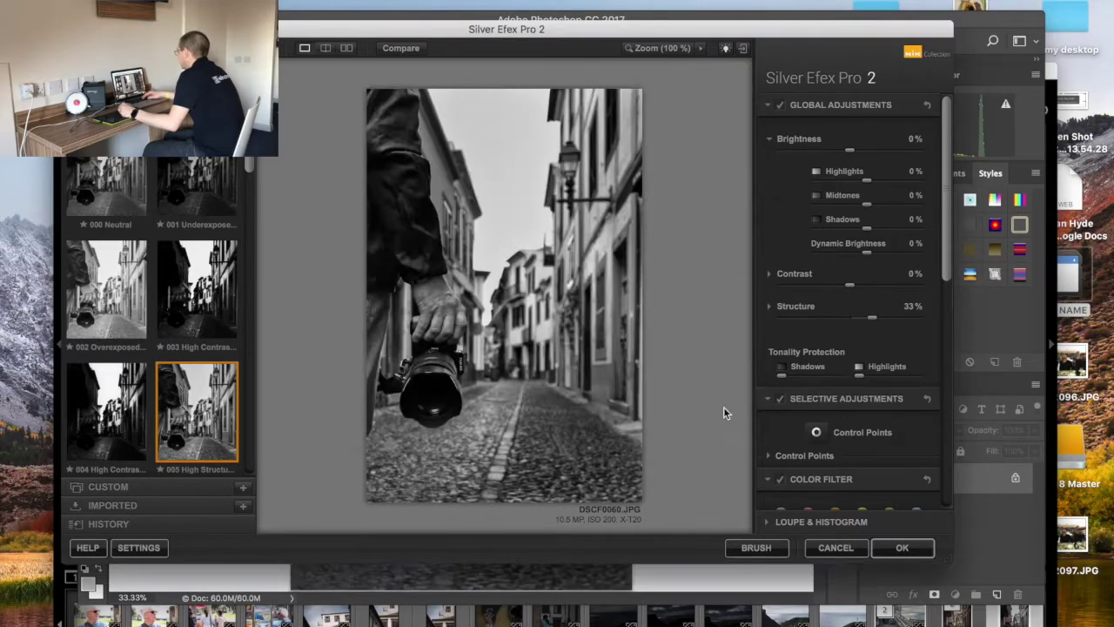
click(900, 546)
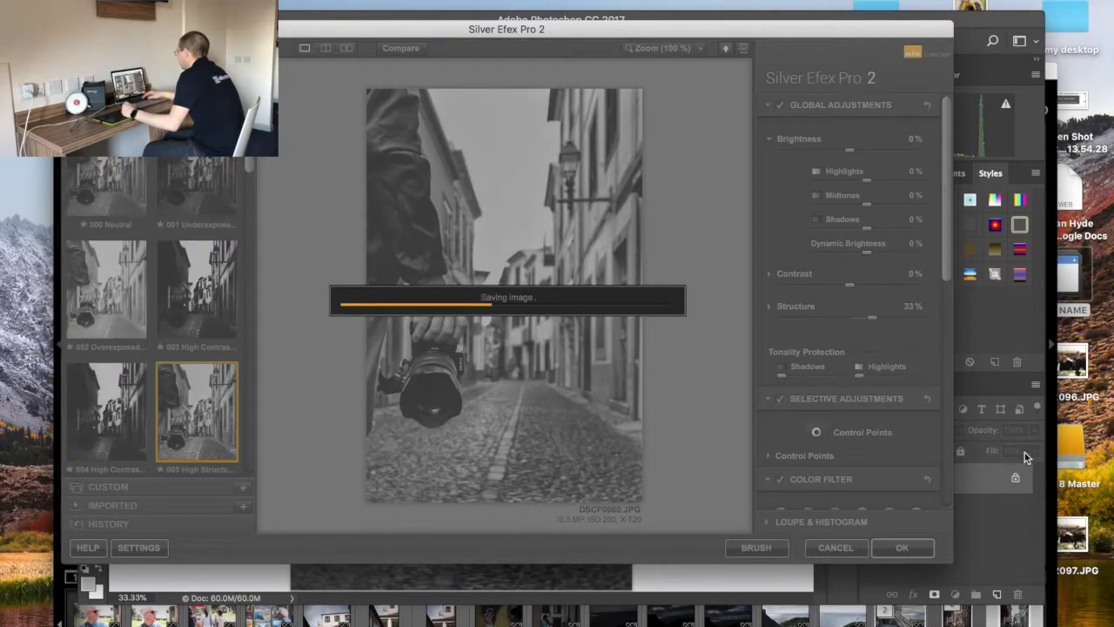